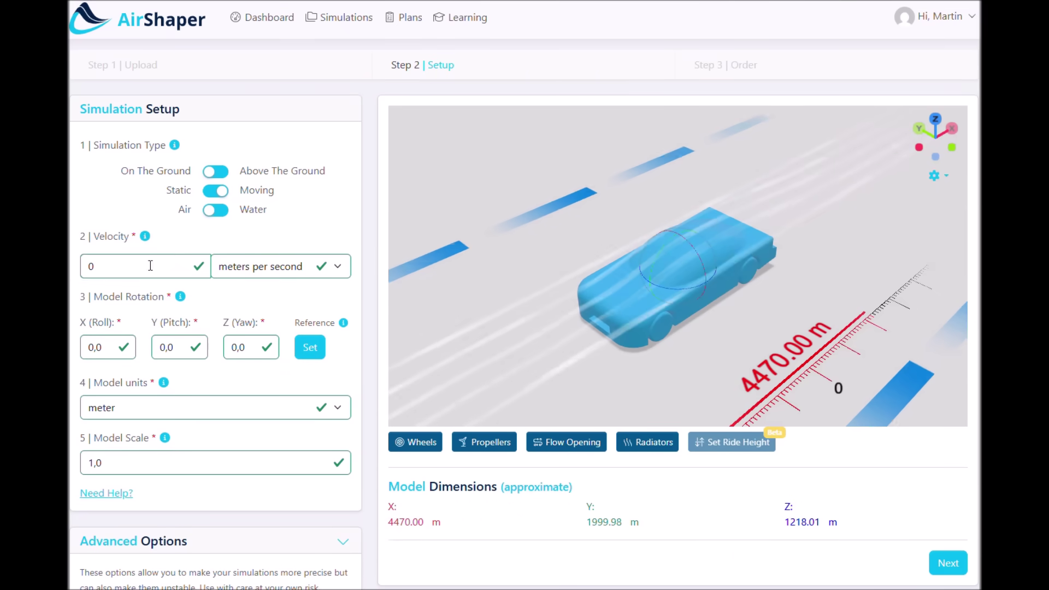
Set the simulation velocity to 200 kilometers per hour.
{"action": "type", "text": "200"}
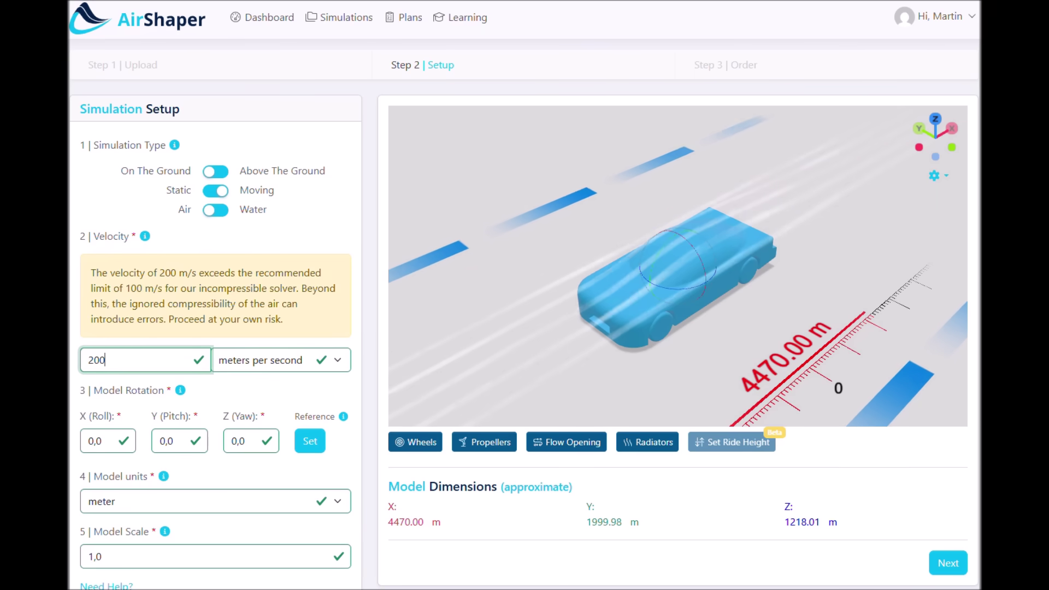
{"action": "left_click", "coordinate": [309, 365]}
{"action": "left_click", "coordinate": [294, 403]}
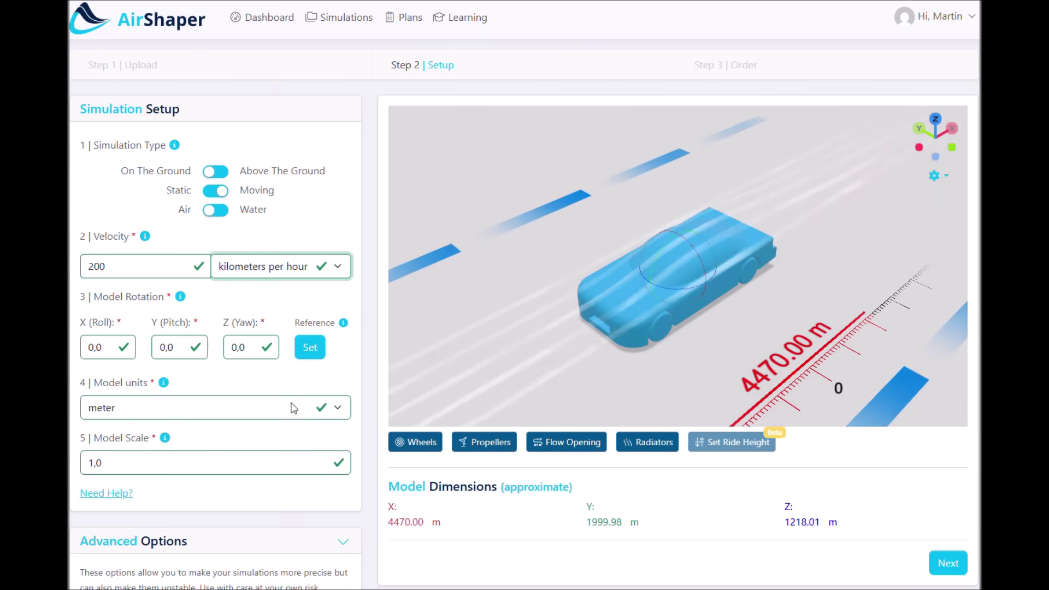
Set the model units to mm and open the wheel definition for the car.
{"action": "left_click", "coordinate": [143, 412]}
{"action": "left_click", "coordinate": [129, 425]}
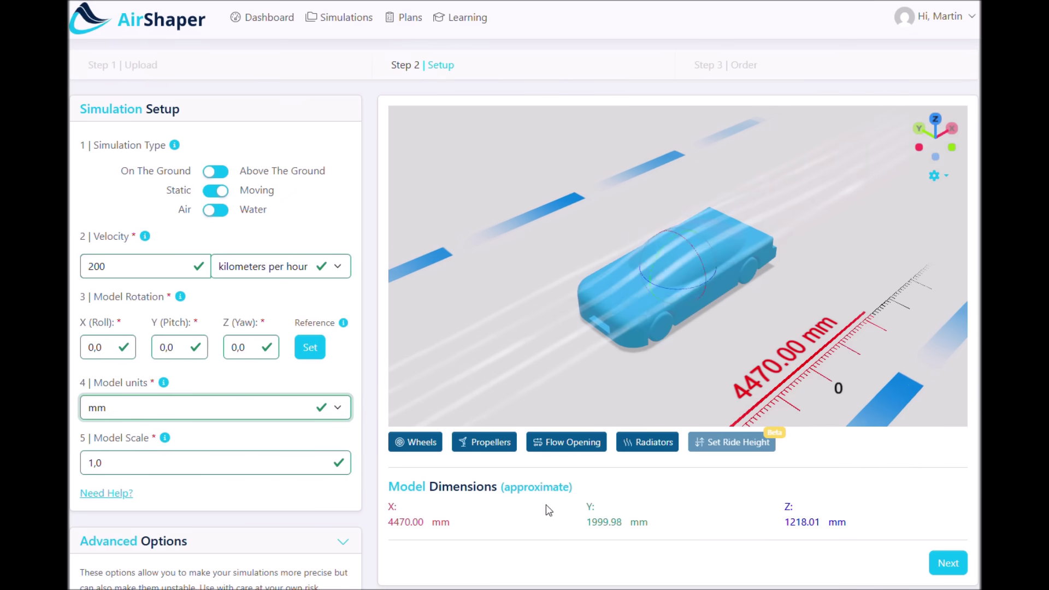
{"action": "left_click", "coordinate": [414, 449]}
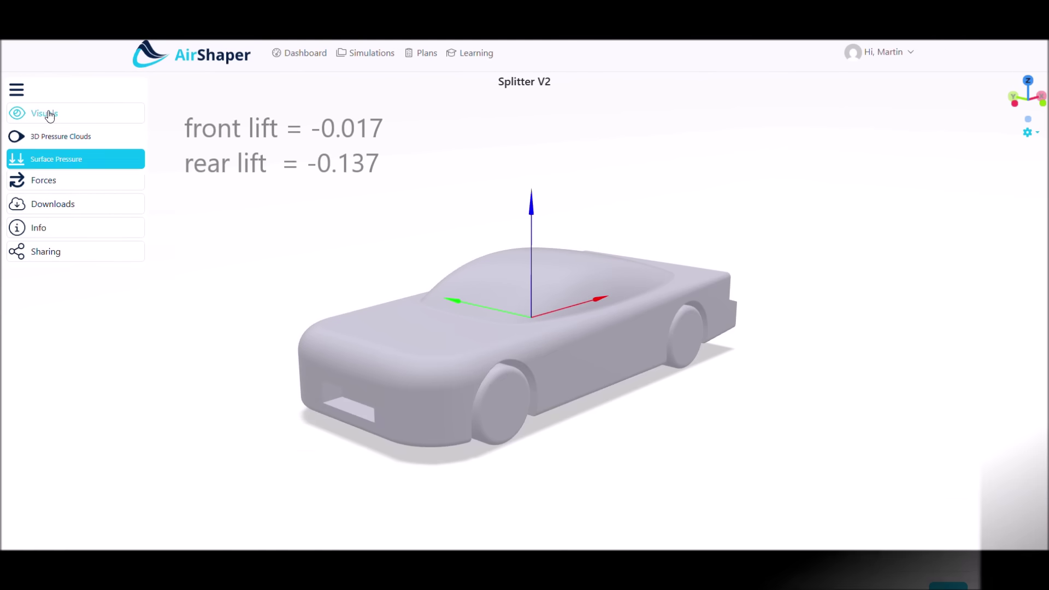
Examine the 3D pressure clouds of the Splitter V2 results and the surface pressure on the car's underside.
{"action": "left_click", "coordinate": [51, 135]}
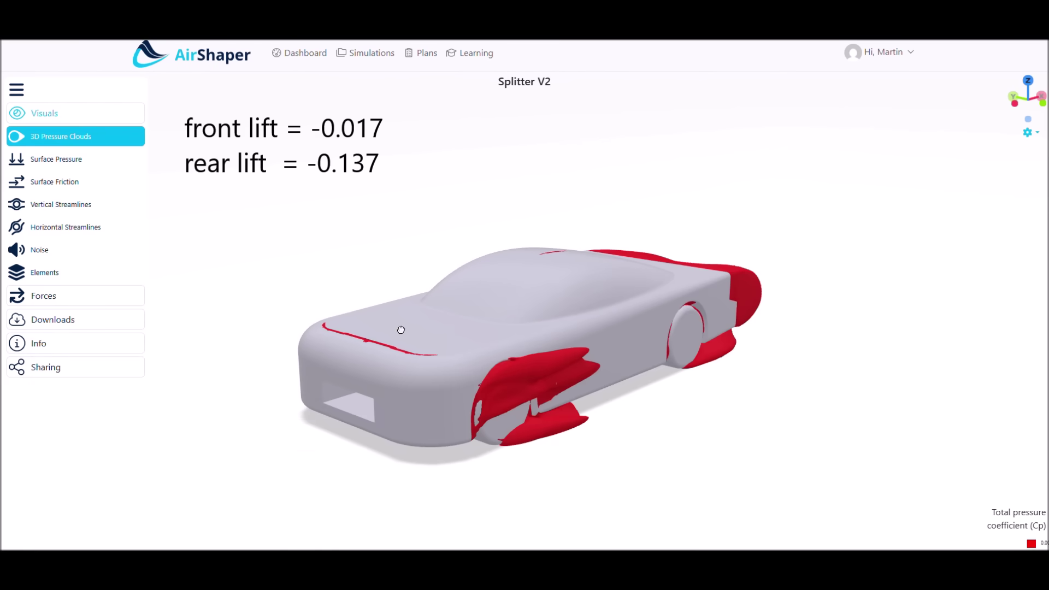
{"action": "left_click_drag", "start_coordinate": [400, 330], "coordinate": [101, 182]}
{"action": "left_click", "coordinate": [56, 159]}
{"action": "left_click_drag", "start_coordinate": [264, 293], "coordinate": [61, 88]}
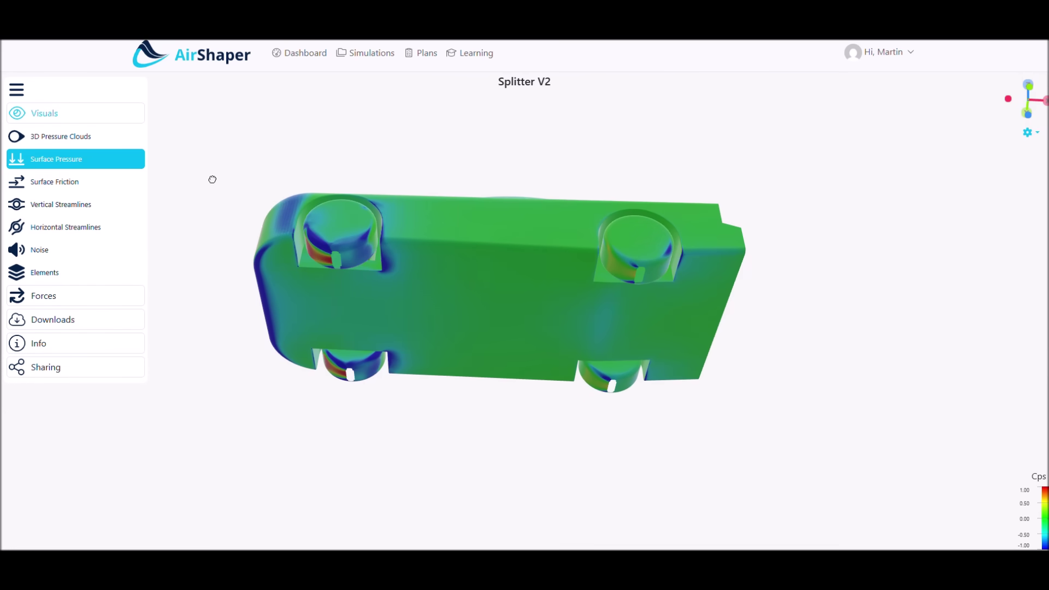
{"action": "left_click_drag", "start_coordinate": [212, 180], "coordinate": [394, 341]}
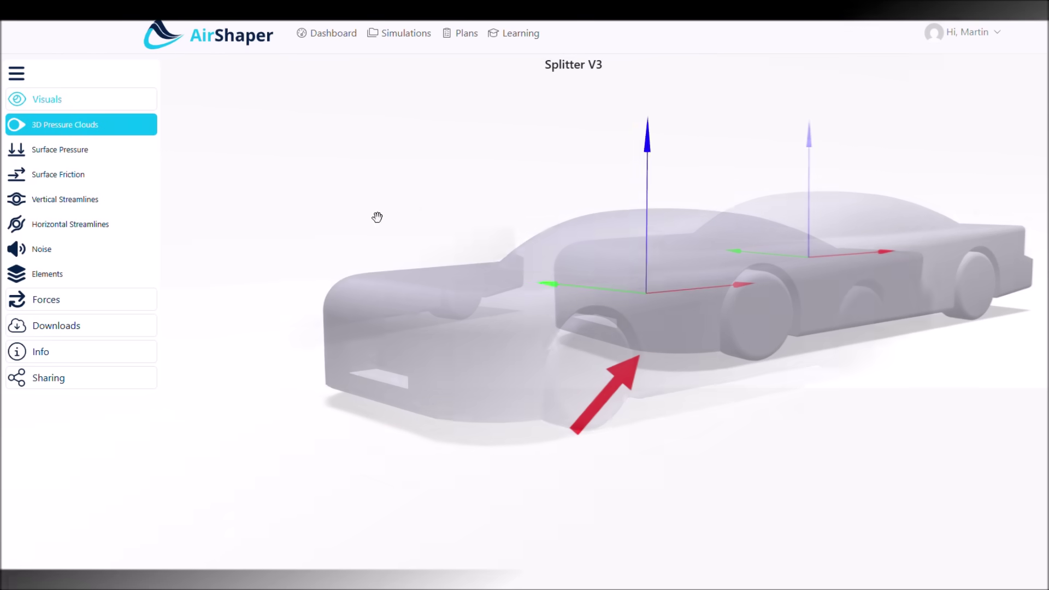
Show the surface pressure on the Splitter V3 car and examine it from the front.
{"action": "left_click_drag", "start_coordinate": [375, 216], "coordinate": [403, 255]}
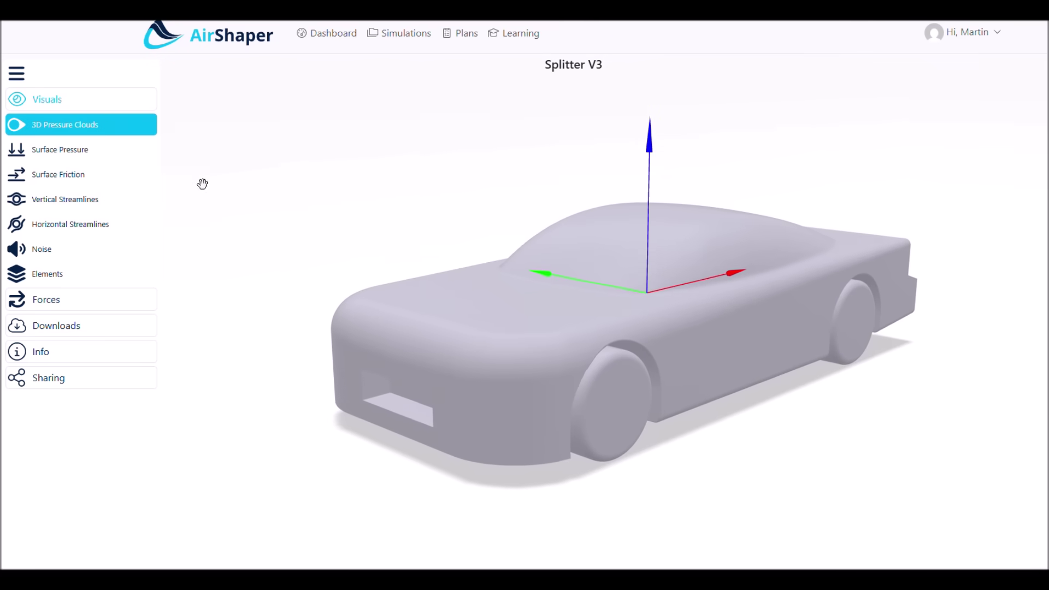
{"action": "left_click", "coordinate": [65, 151]}
{"action": "mouse_move", "coordinate": [269, 268]}
{"action": "left_mouse_down"}
{"action": "mouse_move", "coordinate": [349, 259]}
{"action": "mouse_move", "coordinate": [386, 234]}
{"action": "mouse_move", "coordinate": [392, 193]}
{"action": "mouse_move", "coordinate": [368, 203]}
{"action": "left_mouse_up"}
Examine the surface friction lines on the Splitter V3 nose and the surface pressure around the car's front and side.
{"action": "left_click", "coordinate": [88, 174]}
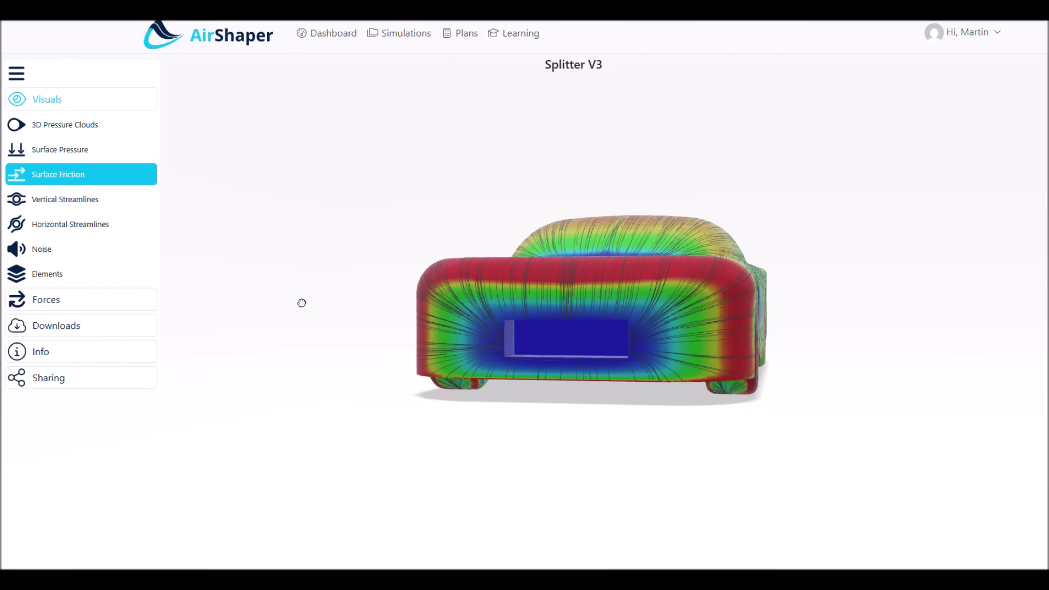
{"action": "left_click_drag", "start_coordinate": [301, 303], "coordinate": [358, 300]}
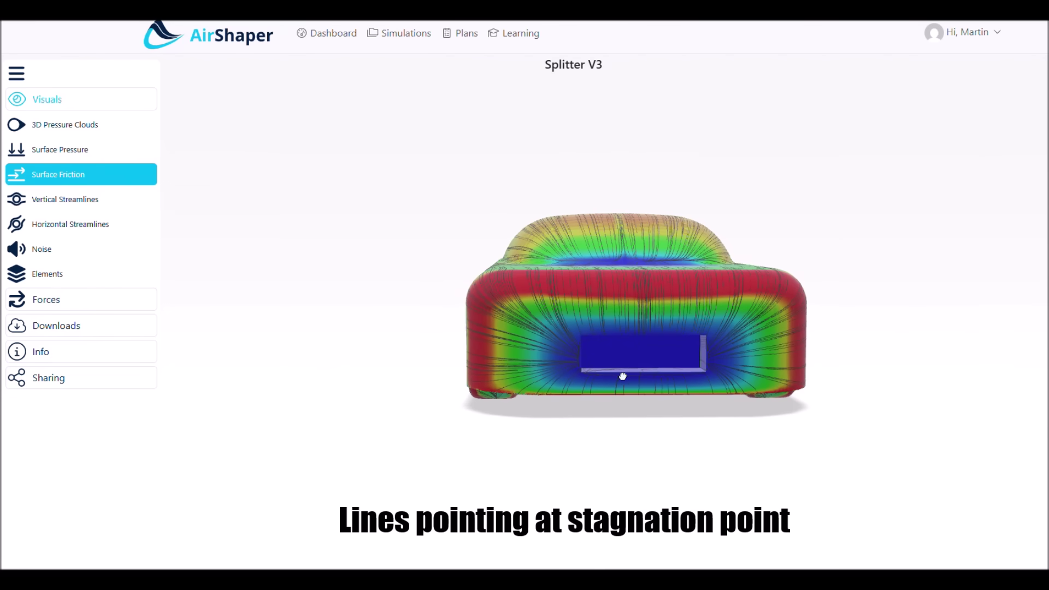
{"action": "left_click_drag", "start_coordinate": [622, 376], "coordinate": [391, 432]}
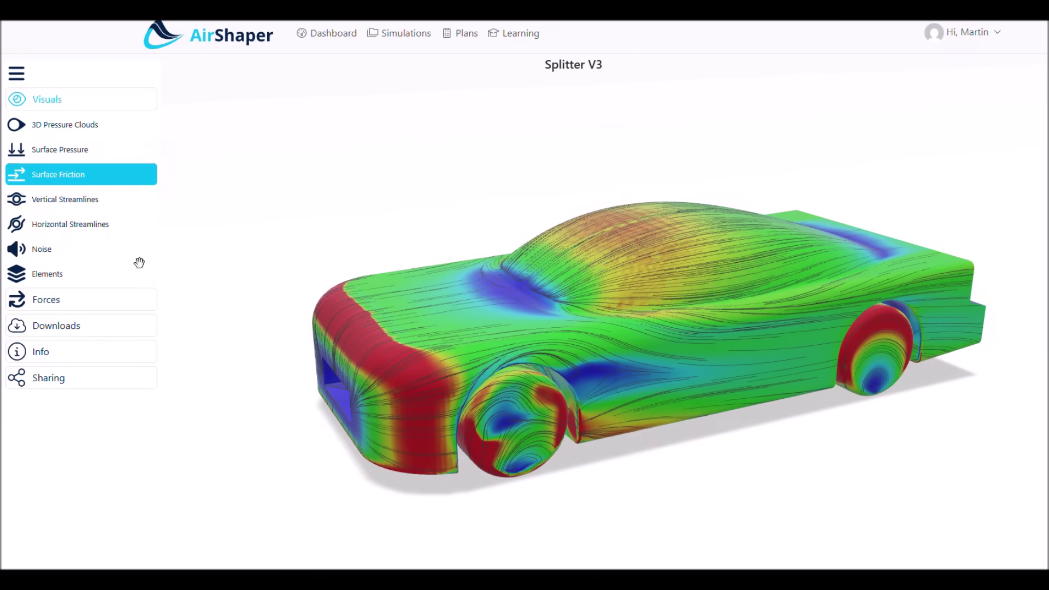
{"action": "left_click", "coordinate": [76, 155]}
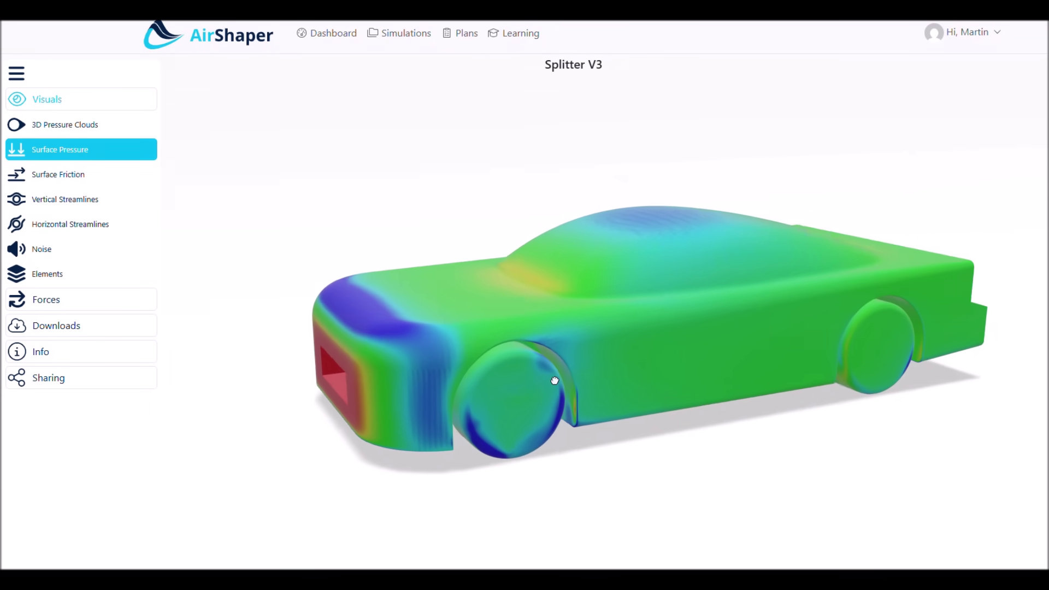
{"action": "left_click_drag", "start_coordinate": [555, 381], "coordinate": [510, 196]}
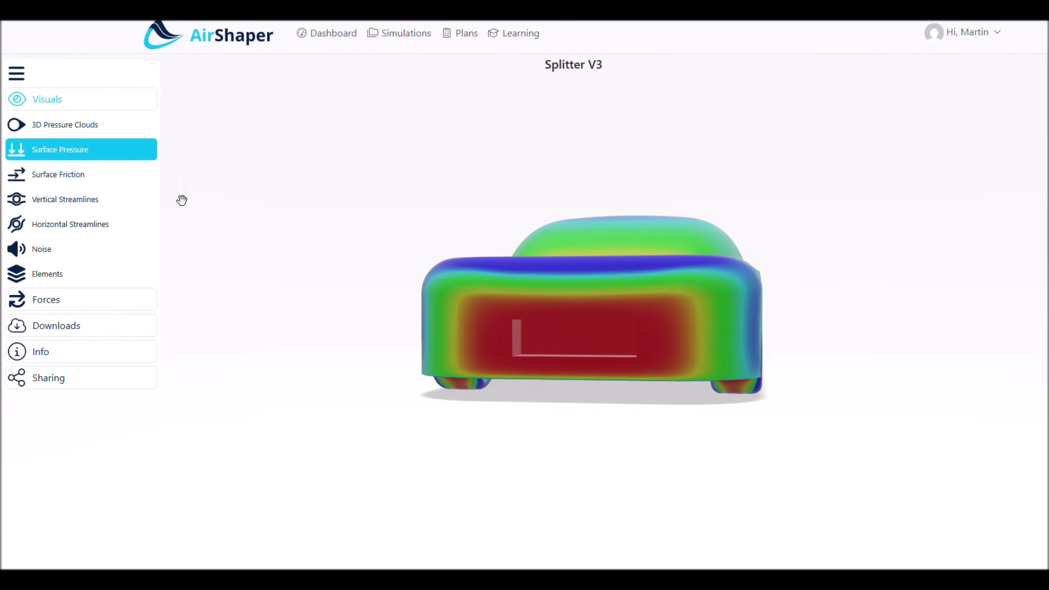
Review the surface friction on the Splitter V3 front end and display the vertical streamlines.
{"action": "left_click", "coordinate": [68, 176]}
{"action": "left_click_drag", "start_coordinate": [281, 303], "coordinate": [355, 300]}
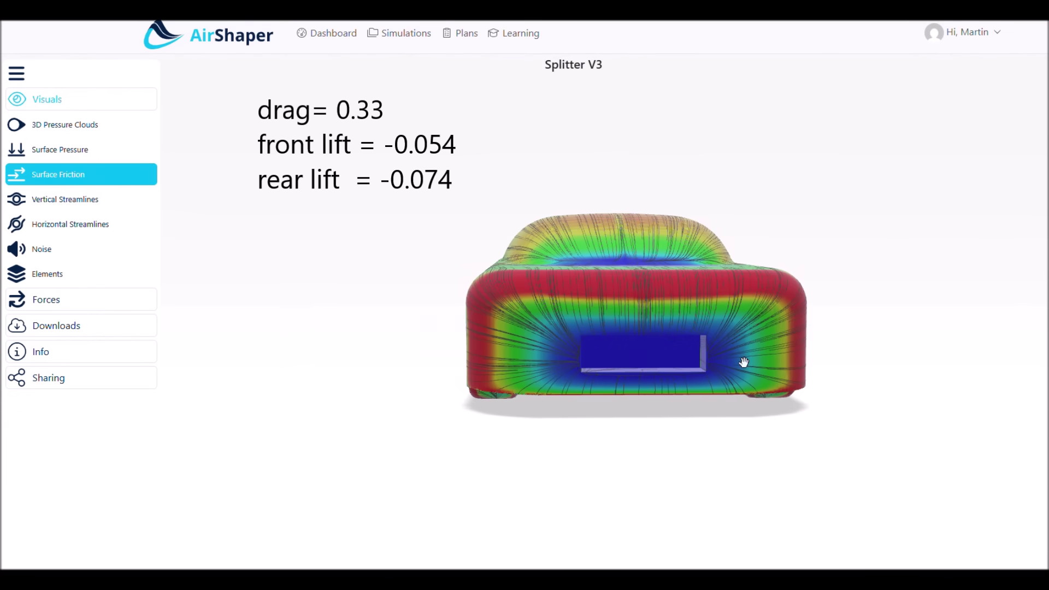
{"action": "left_click_drag", "start_coordinate": [630, 374], "coordinate": [389, 430]}
{"action": "left_click", "coordinate": [80, 200]}
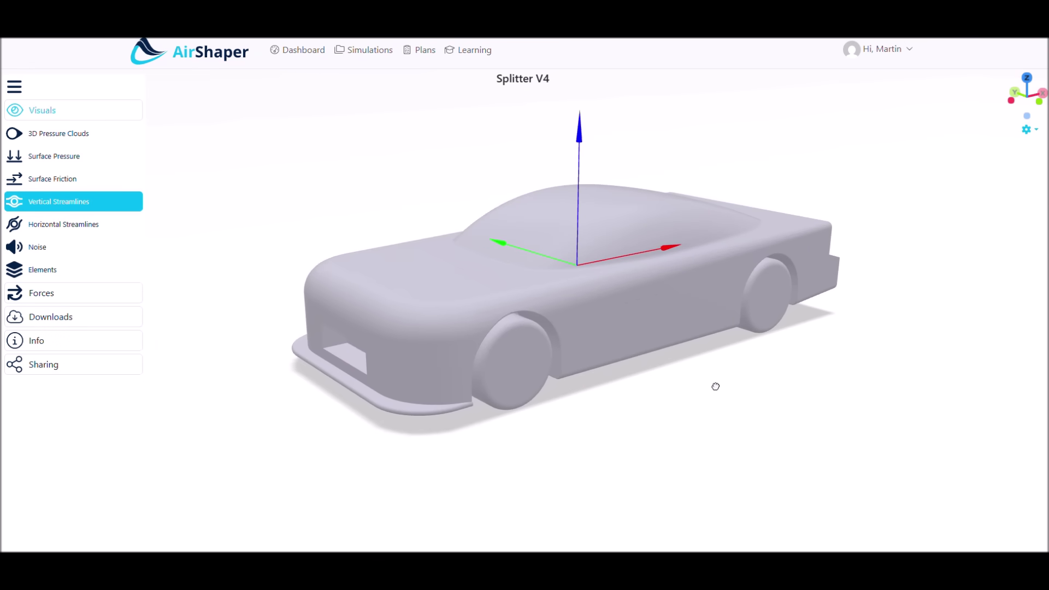
Inspect the shape of the front splitter on the Splitter V4 car close up from the side and the front.
{"action": "left_click_drag", "start_coordinate": [656, 380], "coordinate": [664, 337]}
{"action": "scroll", "coordinate": [372, 367], "scroll_direction": "up", "scroll_amount": 10}
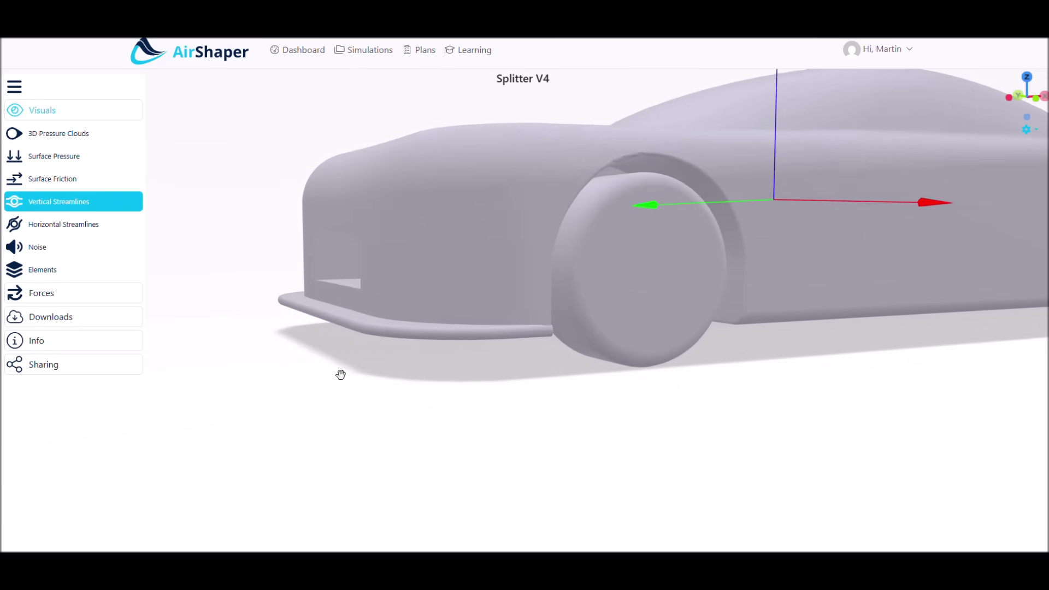
{"action": "left_click_drag", "start_coordinate": [364, 369], "coordinate": [625, 355]}
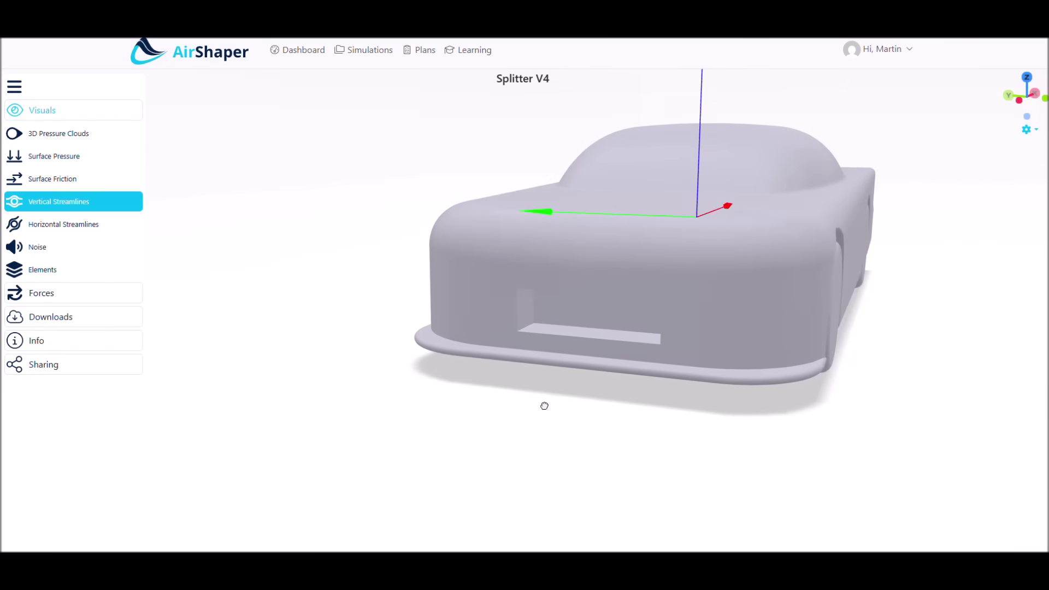
{"action": "left_click_drag", "start_coordinate": [544, 406], "coordinate": [442, 424]}
Show the surface pressure on the Splitter V4 car and examine the top of the splitter and the nose.
{"action": "left_click", "coordinate": [34, 158]}
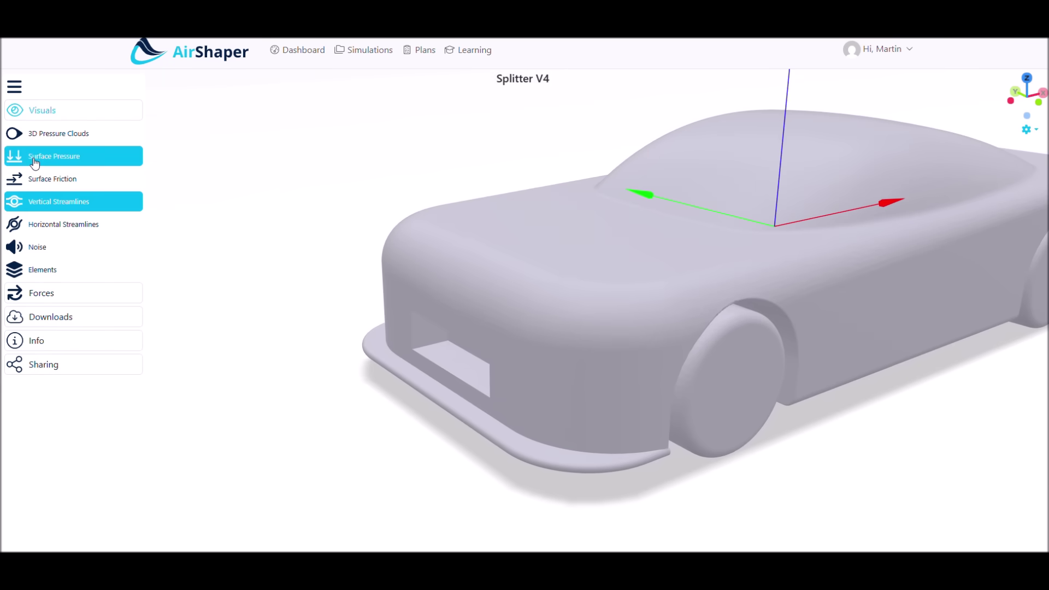
{"action": "left_click_drag", "start_coordinate": [290, 342], "coordinate": [293, 346]}
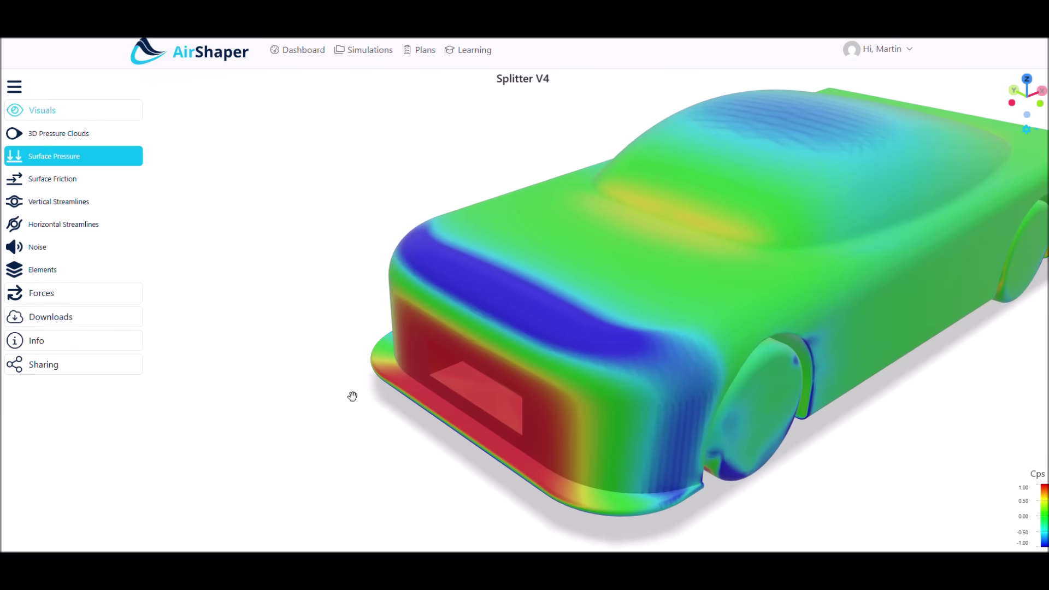
{"action": "scroll", "coordinate": [352, 396], "scroll_direction": "down", "scroll_amount": 3}
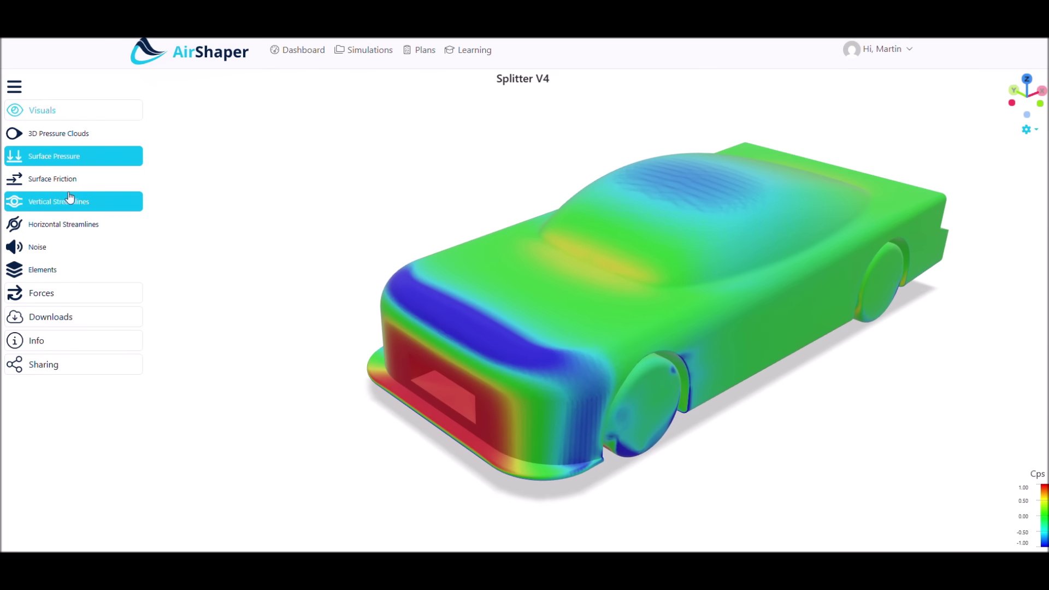
Show the surface friction on the Splitter V4 car and examine the flow lines along its front and side.
{"action": "left_click", "coordinate": [68, 181]}
{"action": "left_click_drag", "start_coordinate": [269, 406], "coordinate": [419, 381]}
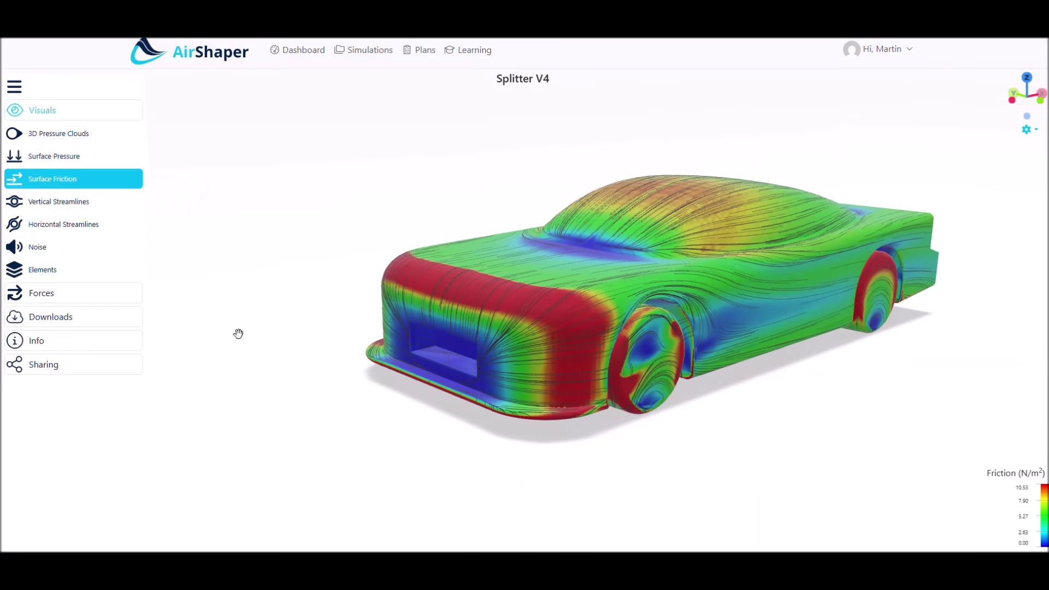
{"action": "left_click_drag", "start_coordinate": [444, 423], "coordinate": [223, 291]}
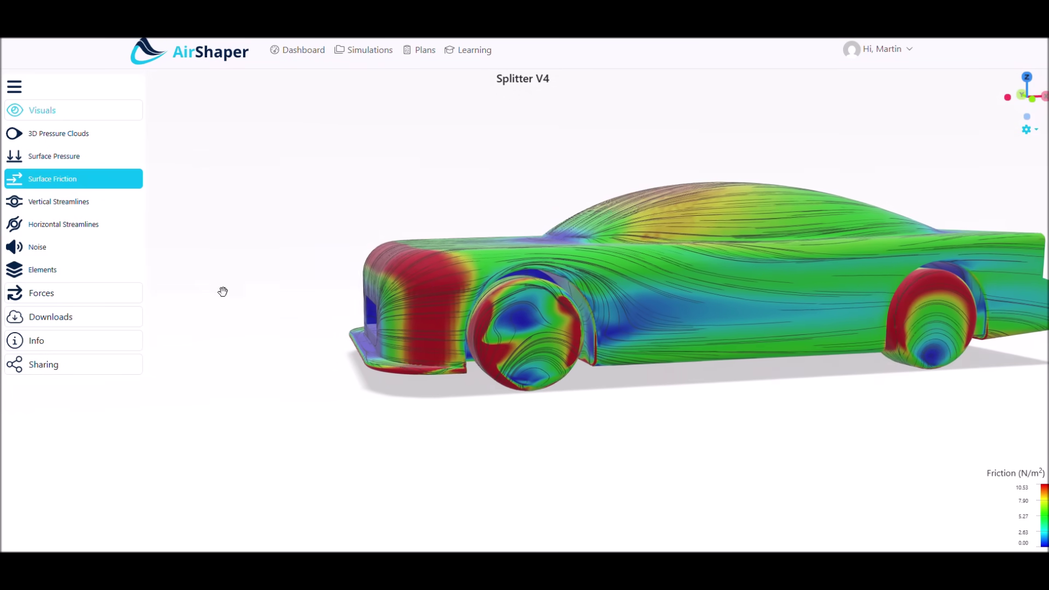
Examine the surface pressure on the underside of the Splitter V4 car and its splitter.
{"action": "left_click", "coordinate": [65, 158]}
{"action": "left_click_drag", "start_coordinate": [253, 349], "coordinate": [233, 203]}
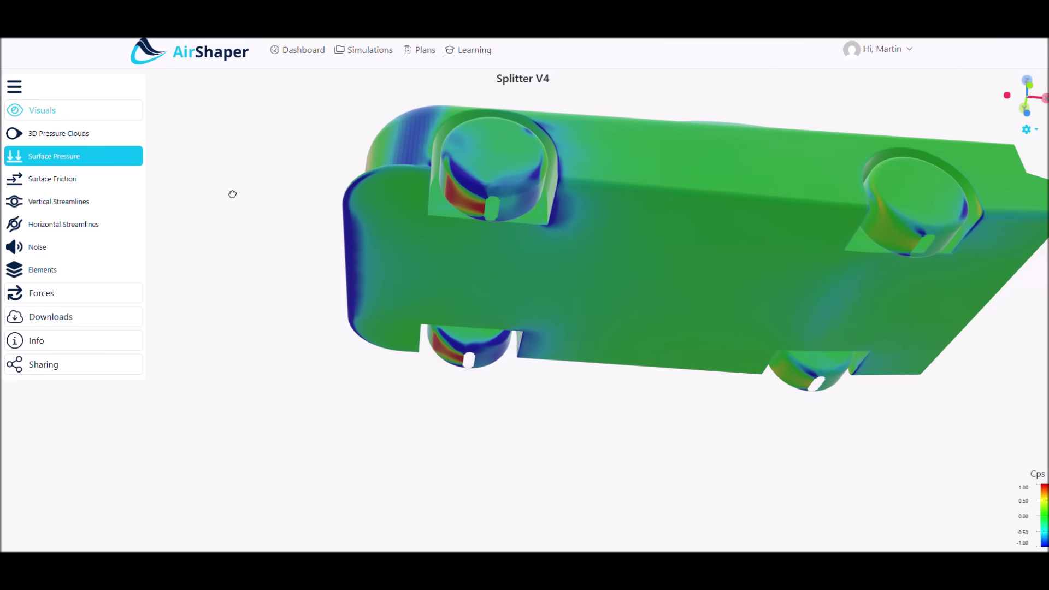
{"action": "left_click_drag", "start_coordinate": [232, 201], "coordinate": [396, 380]}
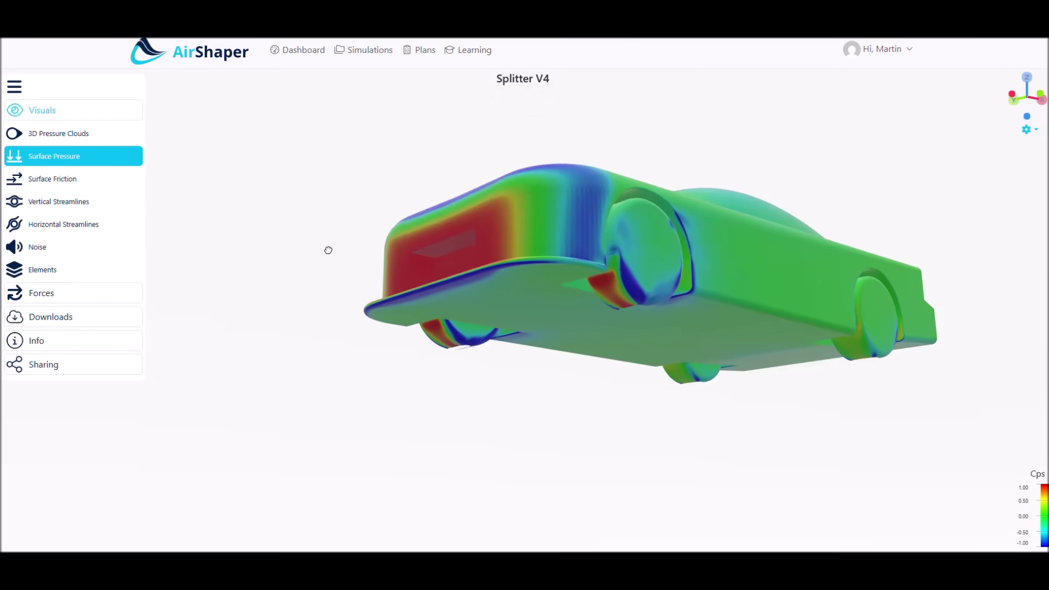
Show the 3D pressure clouds of Splitter V4 and examine them beneath the splitter and around the wheels.
{"action": "left_click", "coordinate": [64, 141]}
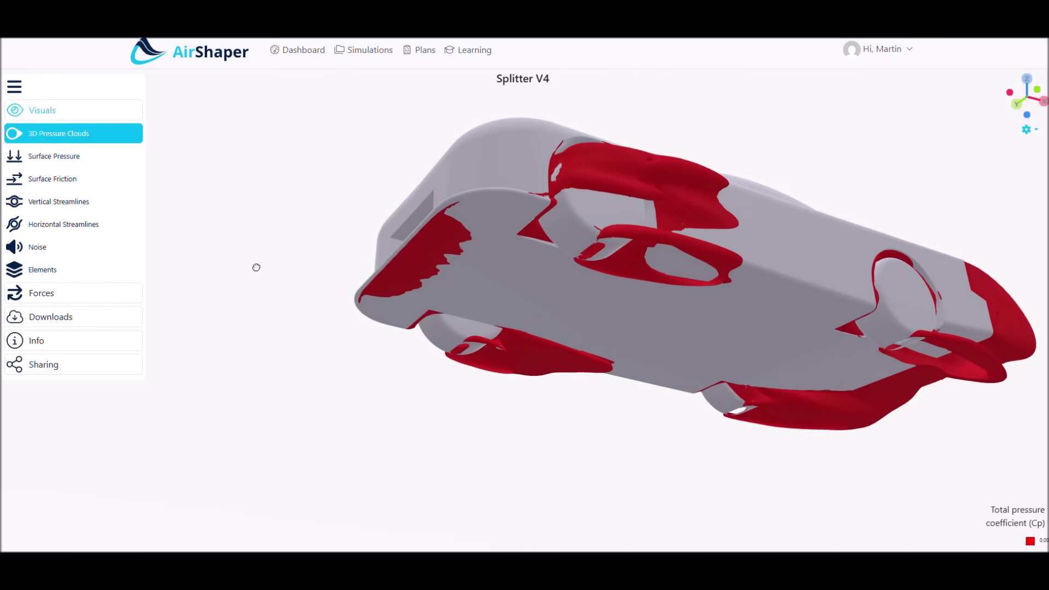
{"action": "left_click_drag", "start_coordinate": [255, 264], "coordinate": [187, 156]}
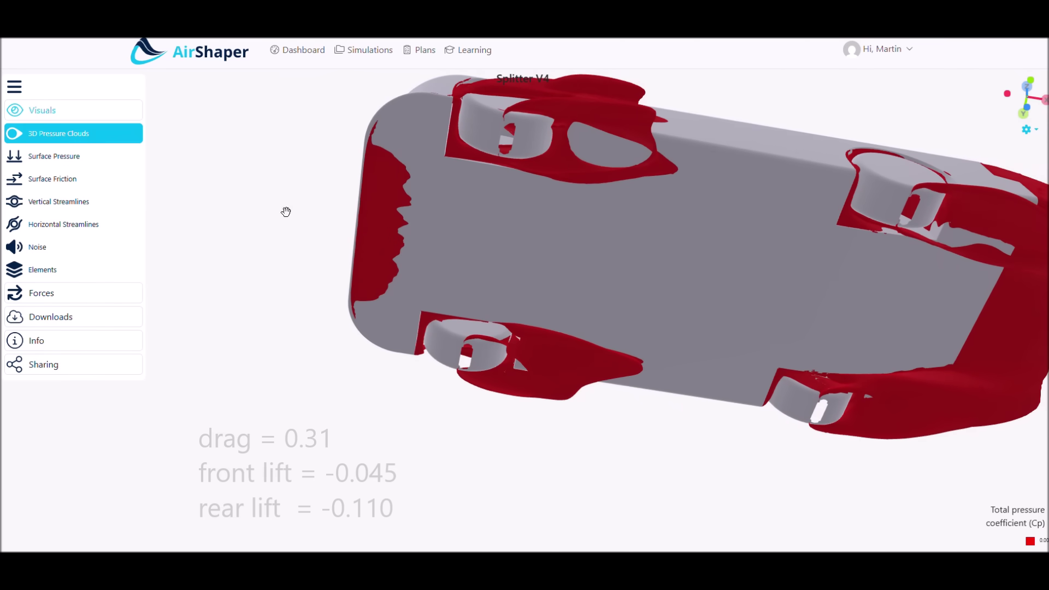
{"action": "left_click_drag", "start_coordinate": [274, 226], "coordinate": [290, 360]}
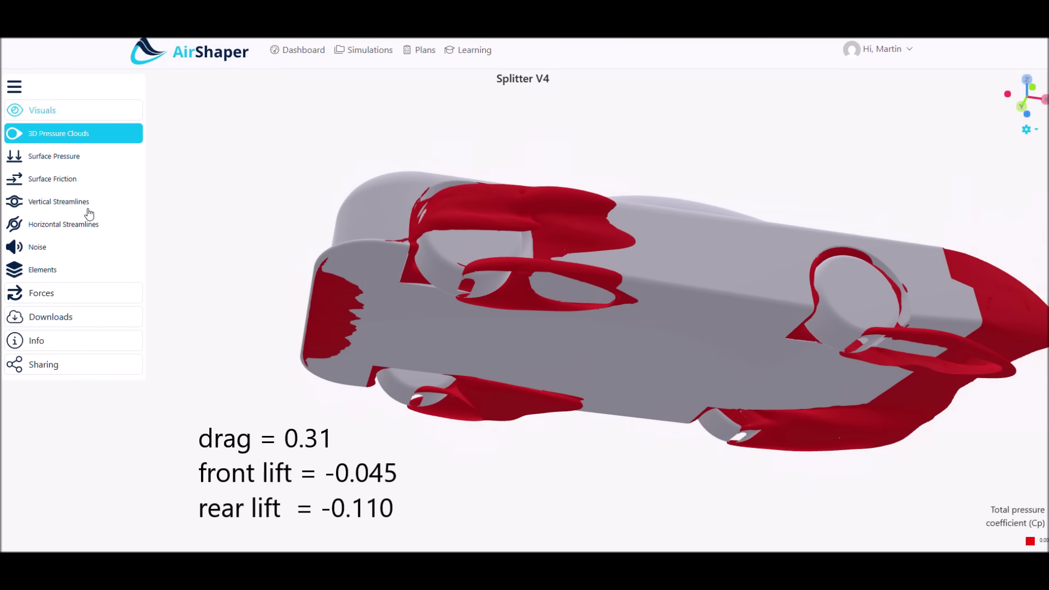
Show the surface friction on Splitter V4 again and examine the flow lines around the front opening.
{"action": "left_click", "coordinate": [54, 180]}
{"action": "left_click_drag", "start_coordinate": [238, 281], "coordinate": [424, 482]}
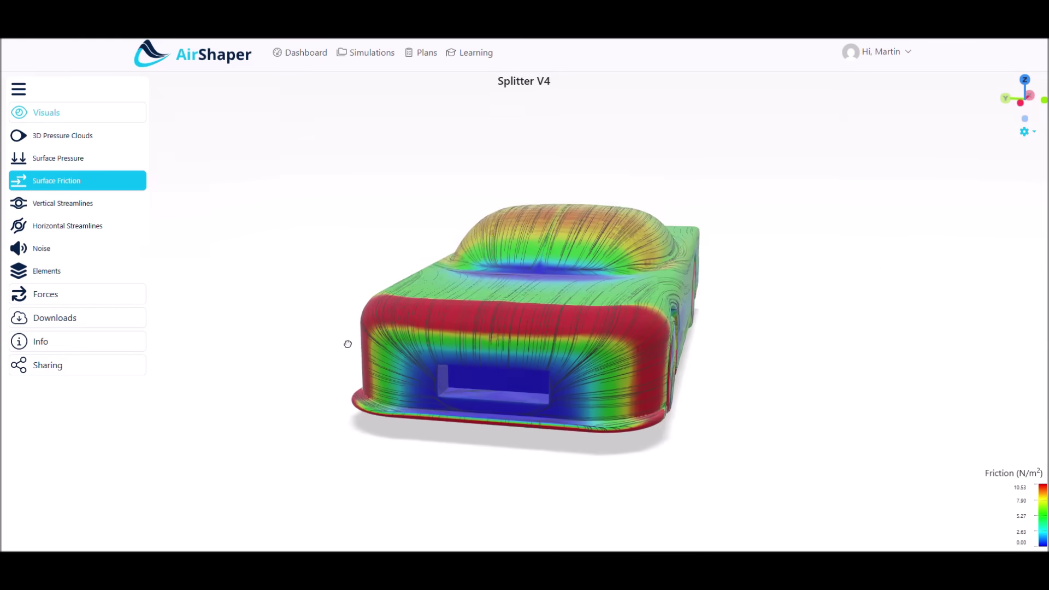
{"action": "left_click_drag", "start_coordinate": [348, 344], "coordinate": [252, 362]}
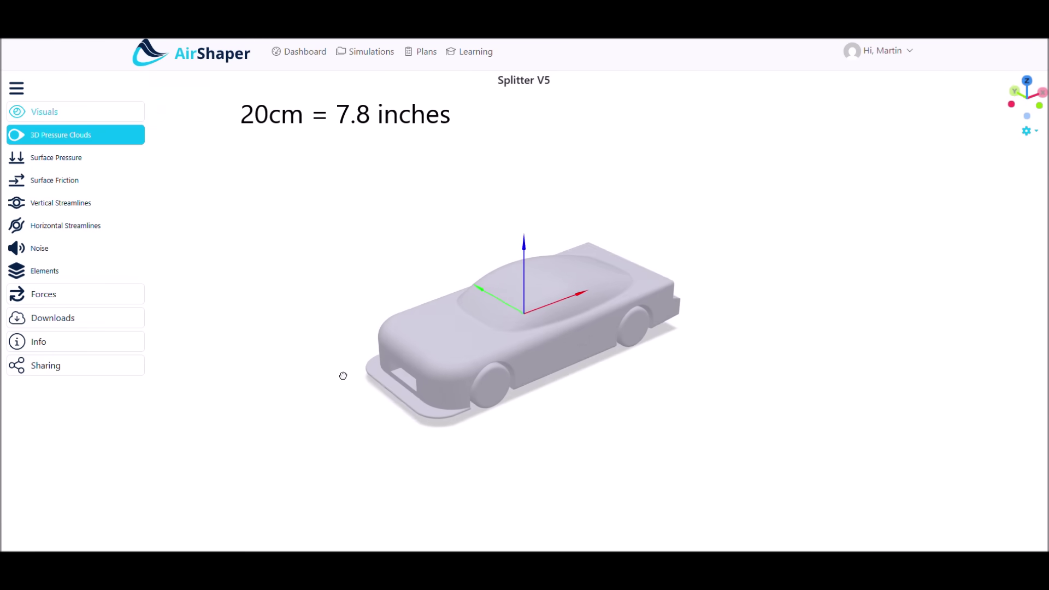
Display the surface pressure on the Splitter V5 car and inspect the surface friction around its longer front splitter.
{"action": "left_click", "coordinate": [63, 158]}
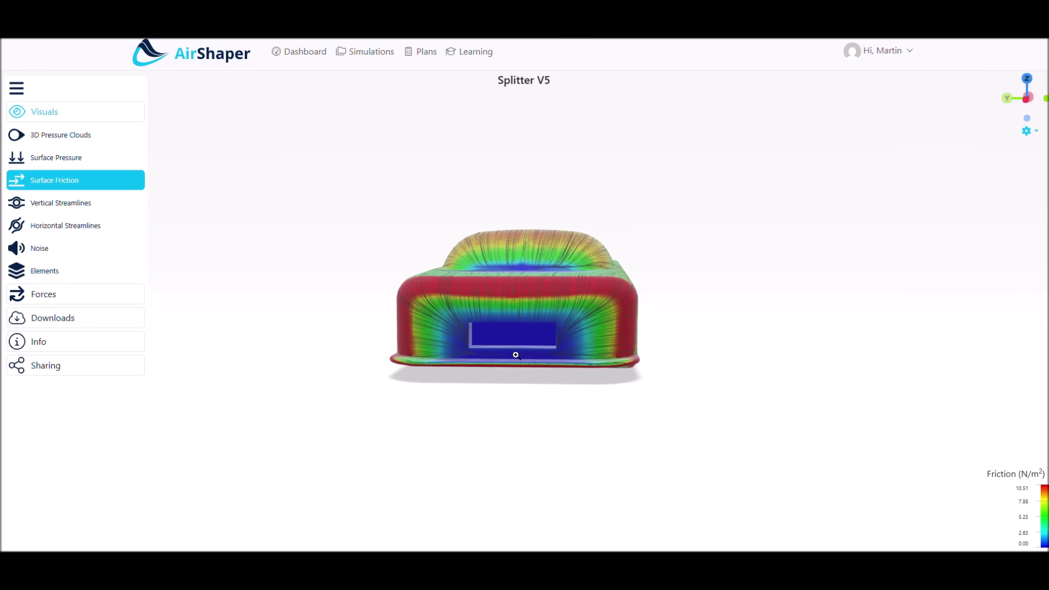
{"action": "scroll", "coordinate": [516, 355], "scroll_direction": "up", "scroll_amount": 5}
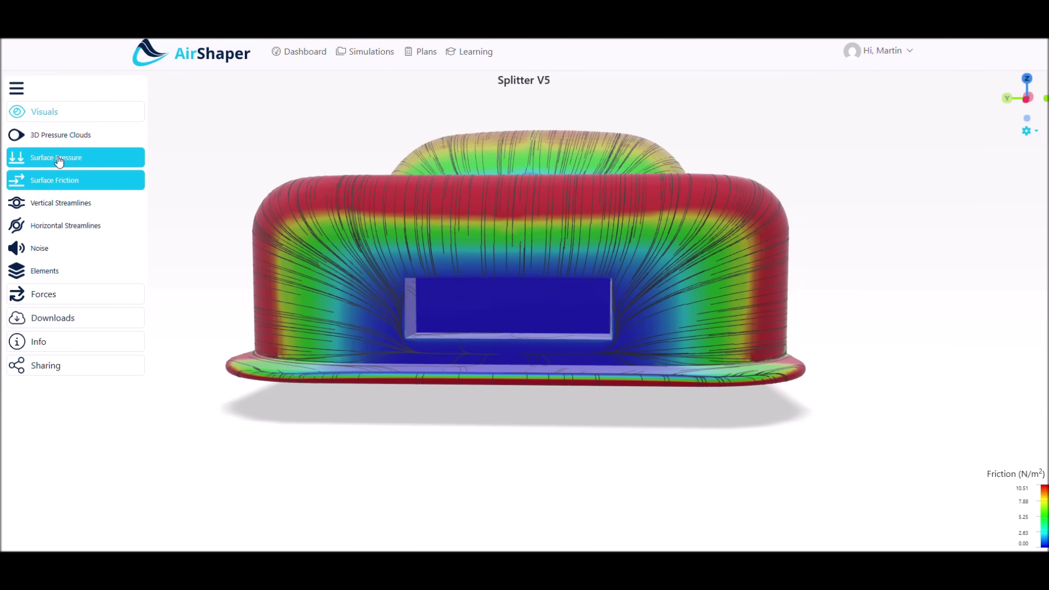
{"action": "left_click_drag", "start_coordinate": [396, 351], "coordinate": [240, 317]}
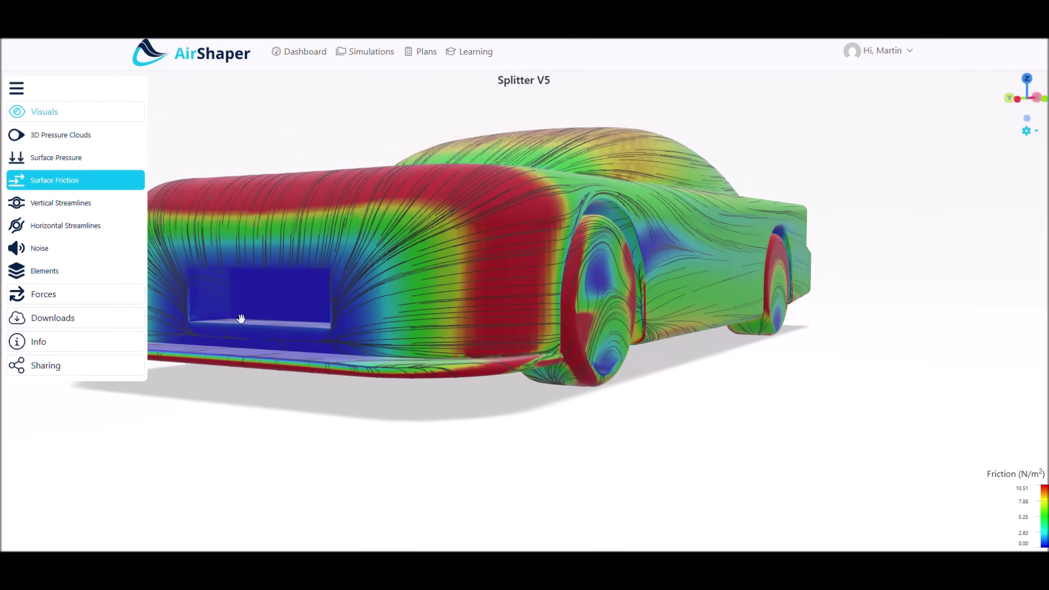
Examine the surface pressure on the Splitter V5 nose and the top of its splitter from several angles.
{"action": "left_click", "coordinate": [51, 157]}
{"action": "left_click_drag", "start_coordinate": [250, 273], "coordinate": [336, 331]}
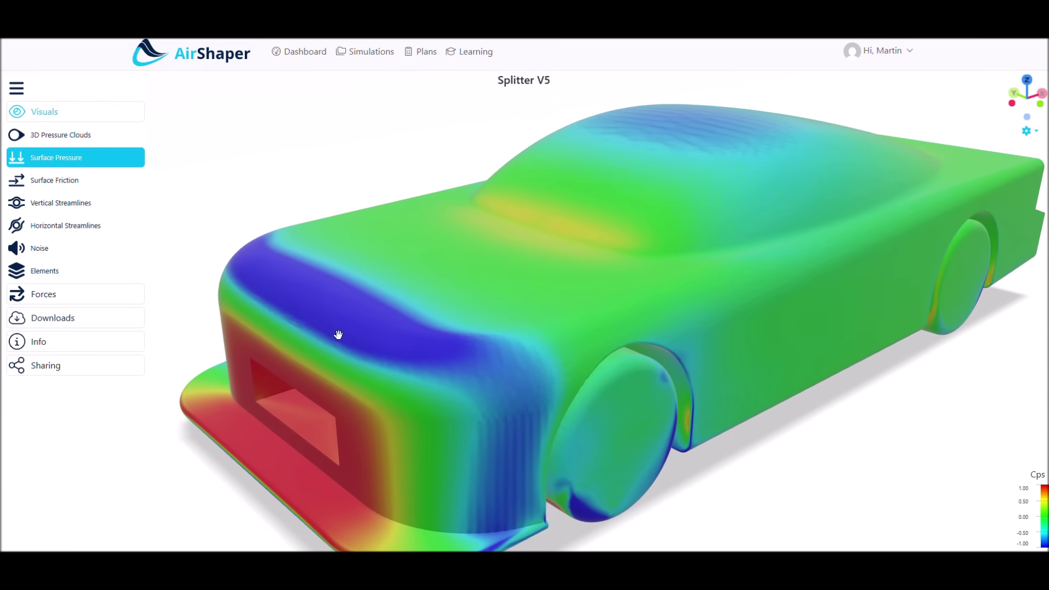
{"action": "scroll", "coordinate": [349, 301], "scroll_direction": "down", "scroll_amount": 3}
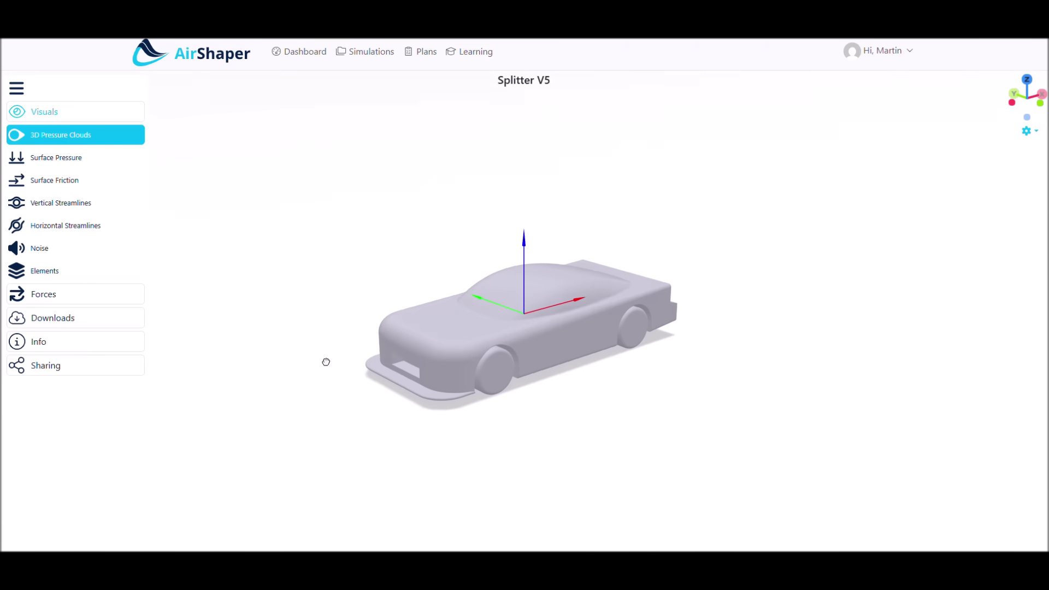
{"action": "left_click", "coordinate": [65, 164]}
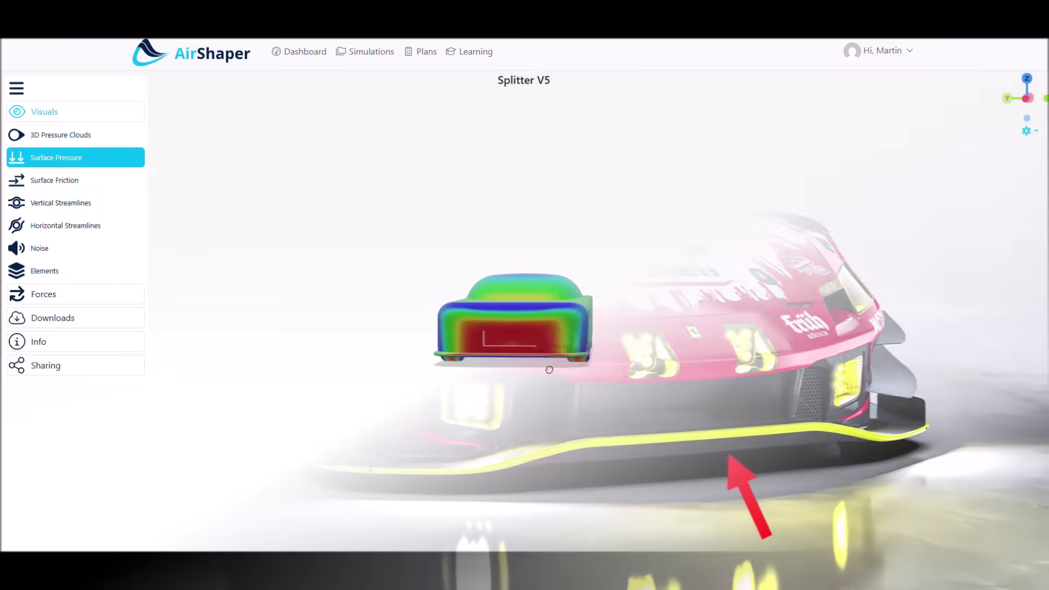
Examine the surface pressure along the side of the Splitter V5 car and around its splitter end and front wheel.
{"action": "left_click_drag", "start_coordinate": [549, 369], "coordinate": [304, 424]}
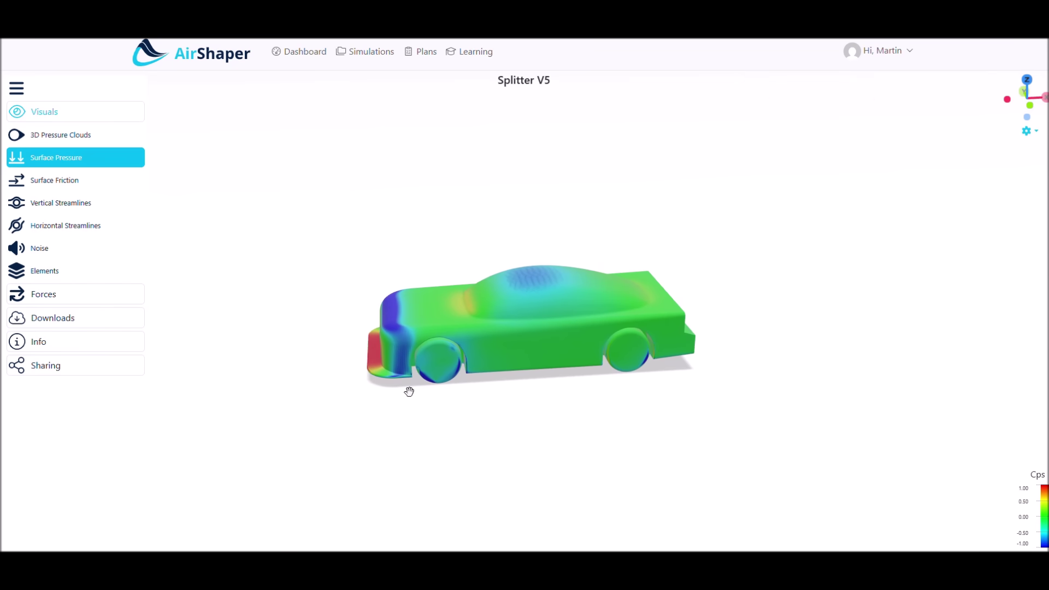
{"action": "left_click_drag", "start_coordinate": [409, 391], "coordinate": [438, 435]}
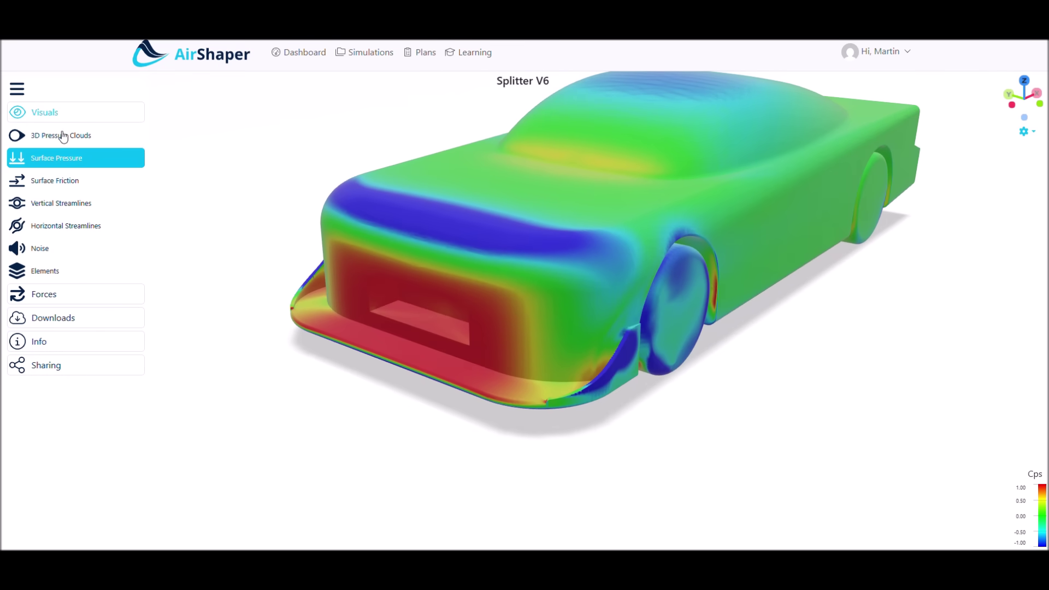
Show the 3D pressure clouds of Splitter V6 and examine them around the upturned splitter ends and front wheels.
{"action": "left_click", "coordinate": [64, 136]}
{"action": "left_click_drag", "start_coordinate": [389, 322], "coordinate": [610, 287]}
{"action": "left_click_drag", "start_coordinate": [546, 295], "coordinate": [298, 304]}
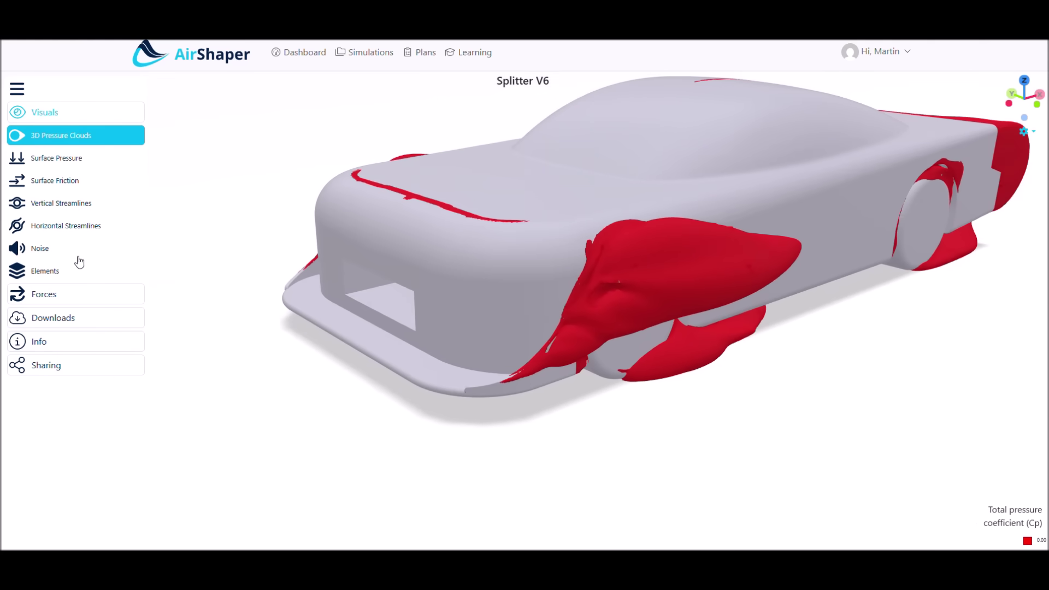
Display the noise results of Splitter V6 and inspect the noise clouds around the front wheels from the front and side.
{"action": "left_click", "coordinate": [95, 261]}
{"action": "left_click_drag", "start_coordinate": [435, 330], "coordinate": [516, 284]}
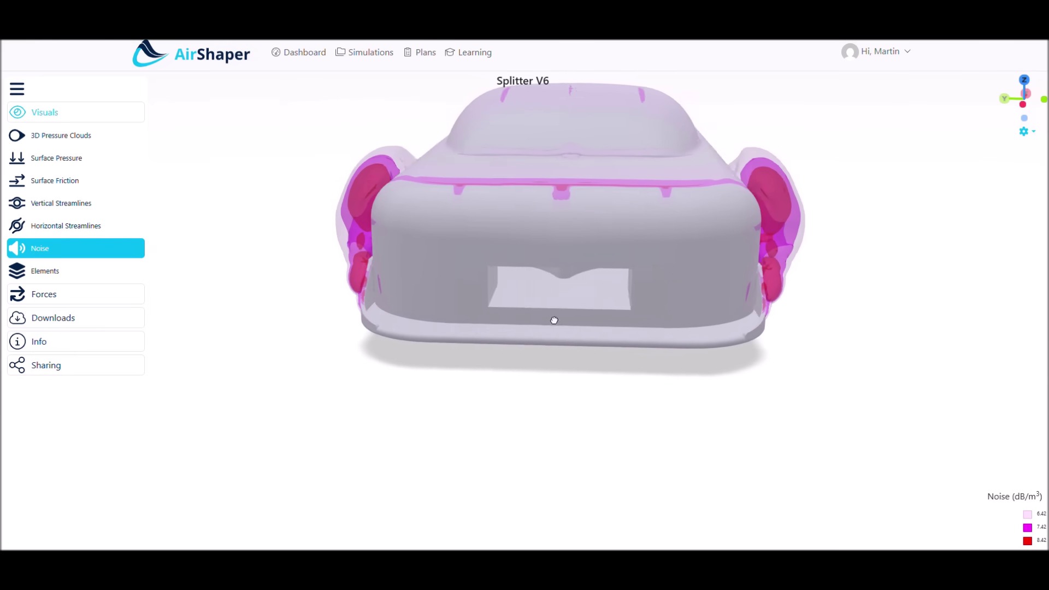
{"action": "left_click_drag", "start_coordinate": [498, 324], "coordinate": [391, 354]}
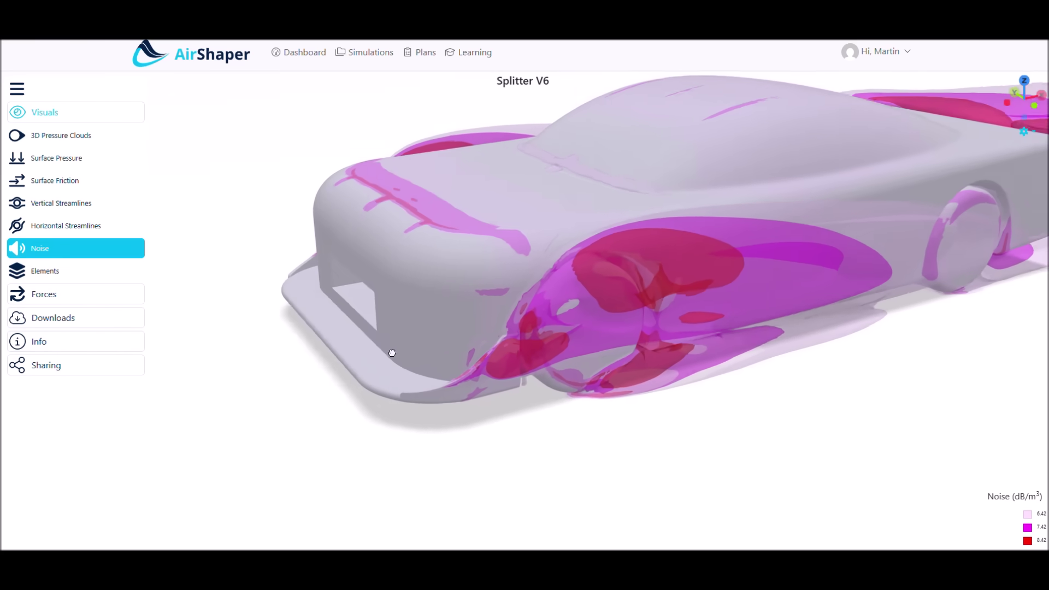
Show the surface friction on Splitter V6 and examine the flow lines over the splitter ends and front wheel.
{"action": "left_click", "coordinate": [53, 183]}
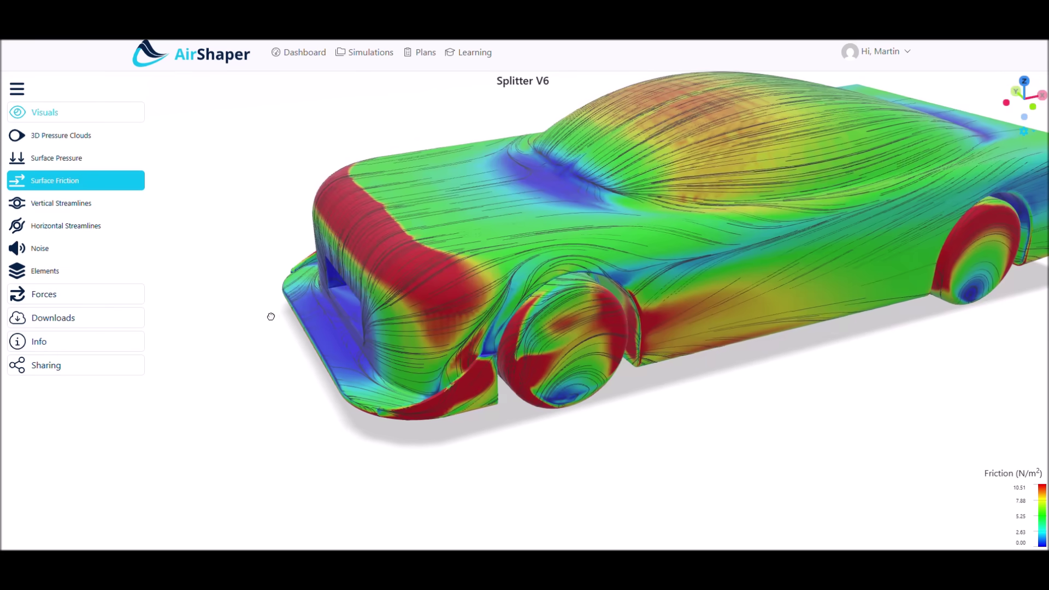
{"action": "left_click_drag", "start_coordinate": [271, 316], "coordinate": [414, 233]}
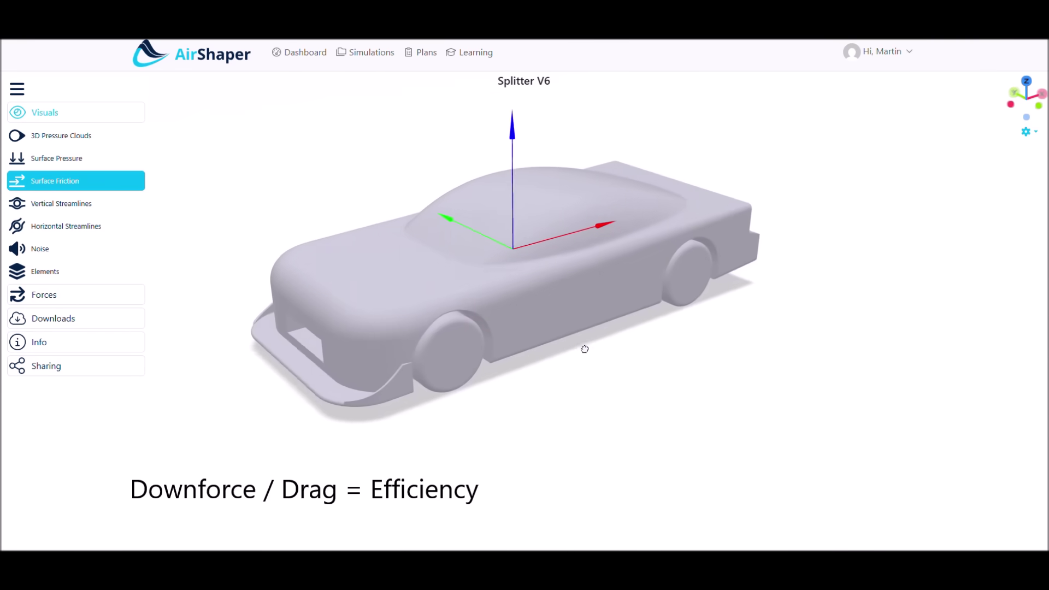
{"action": "left_click_drag", "start_coordinate": [581, 342], "coordinate": [686, 338]}
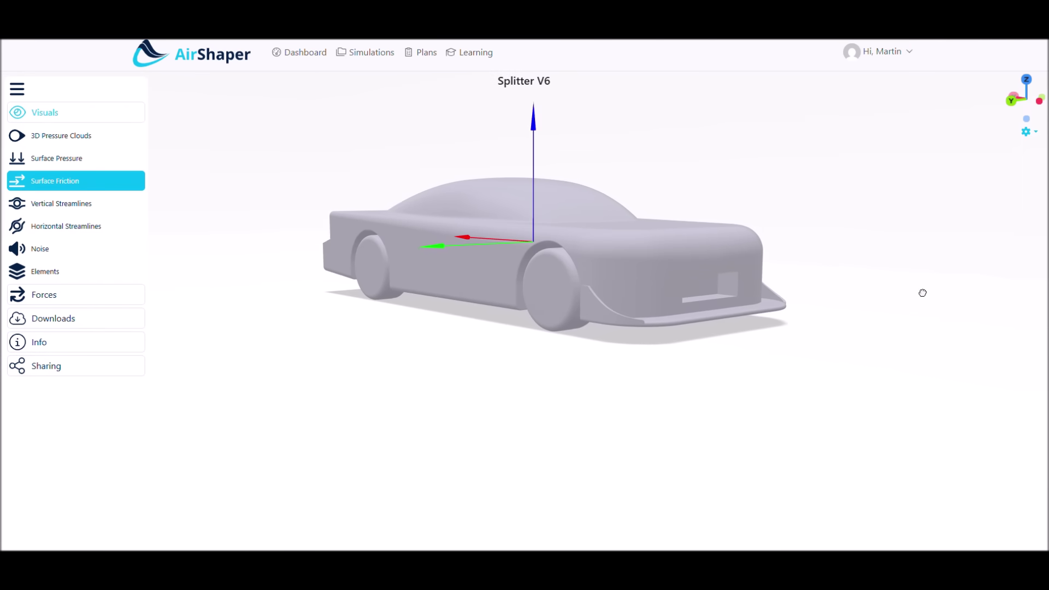
{"action": "mouse_move", "coordinate": [875, 340]}
{"action": "left_mouse_down"}
{"action": "mouse_move", "coordinate": [728, 379]}
{"action": "mouse_move", "coordinate": [625, 346]}
{"action": "mouse_move", "coordinate": [874, 320]}
{"action": "left_mouse_up"}
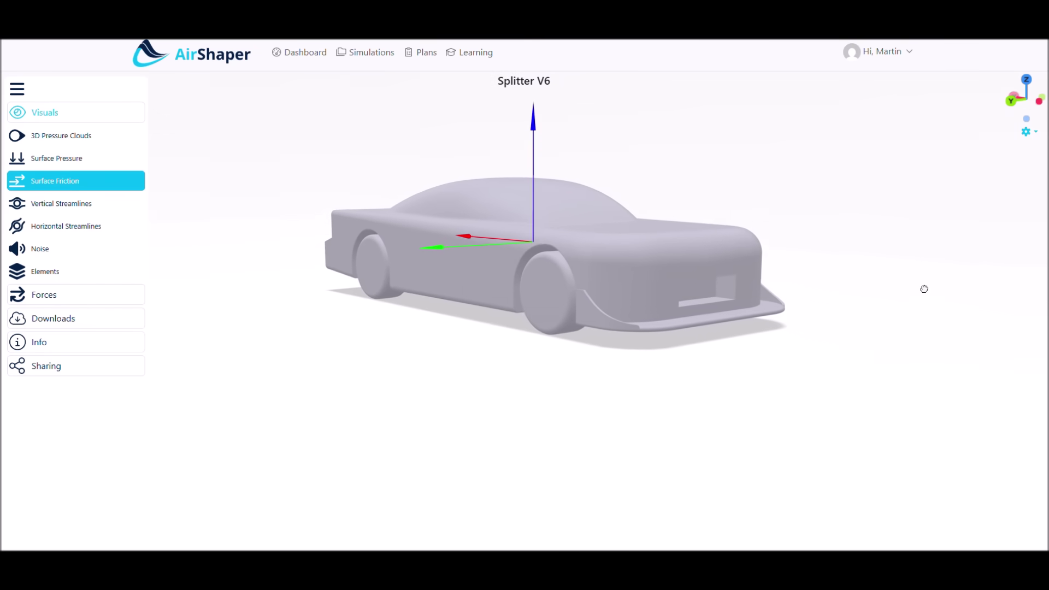
{"action": "left_click_drag", "start_coordinate": [876, 340], "coordinate": [625, 346]}
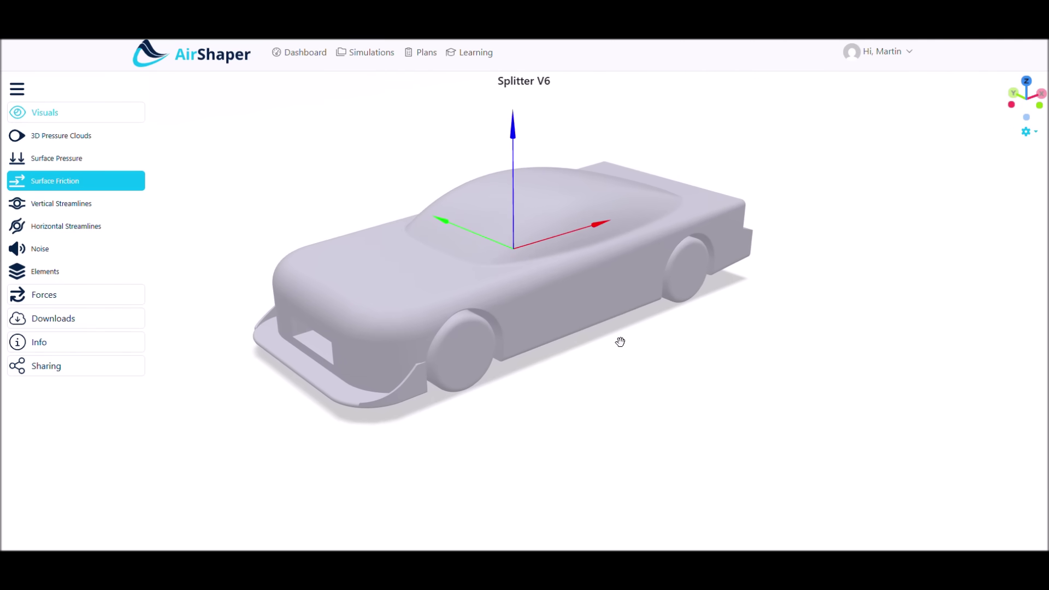